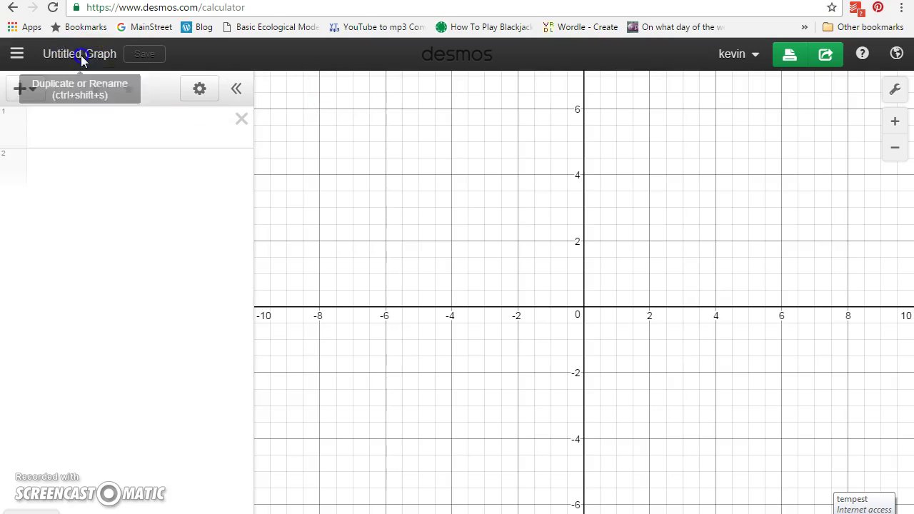
Save the untitled graph with the title Example
{"action": "left_click", "coordinate": [80, 55]}
{"action": "type", "text": "Example"}
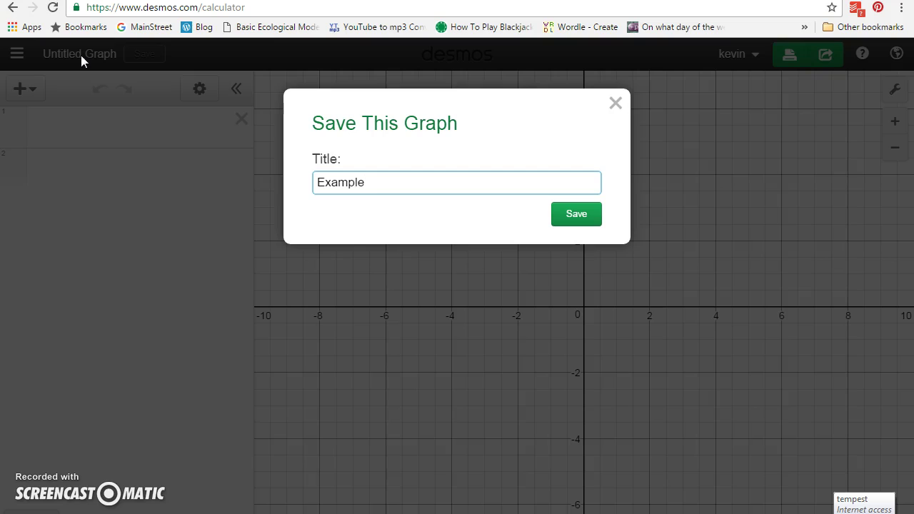
{"action": "left_click", "coordinate": [571, 215]}
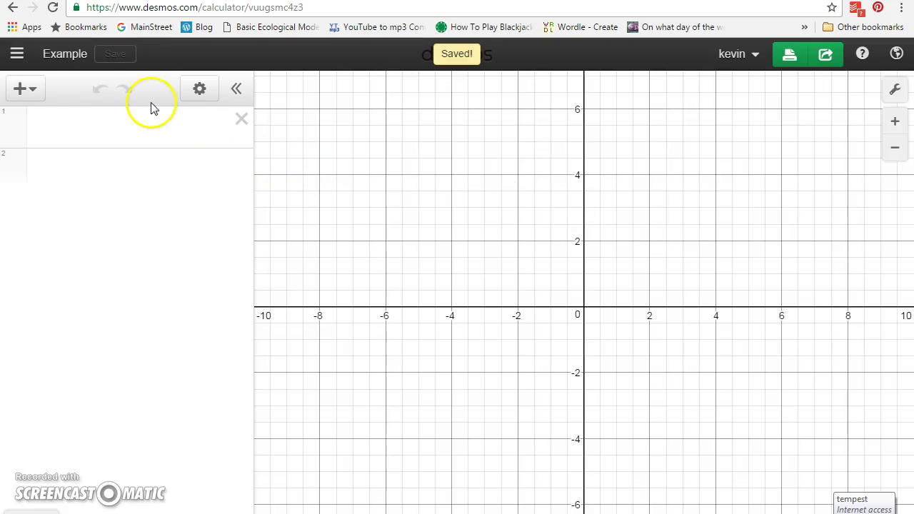
Add a table to the expression list and rename its column headings T and P
{"action": "left_click", "coordinate": [34, 91]}
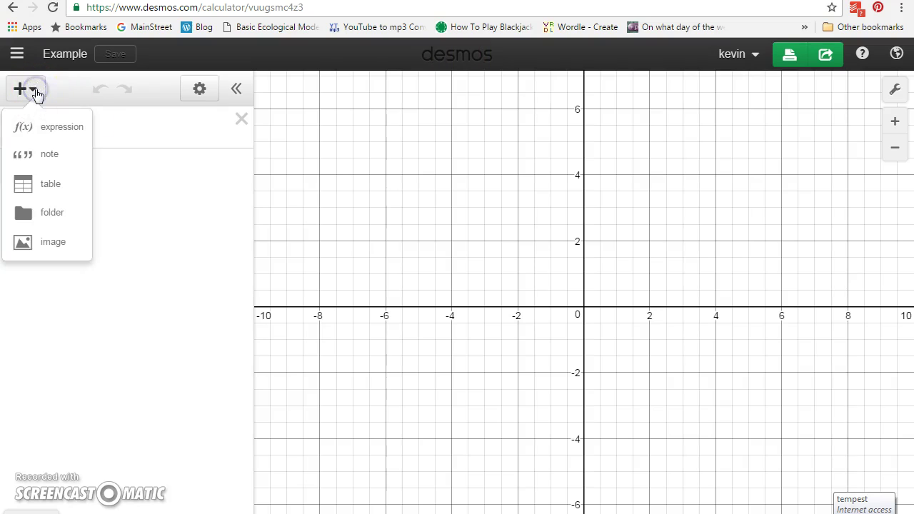
{"action": "left_click", "coordinate": [51, 186]}
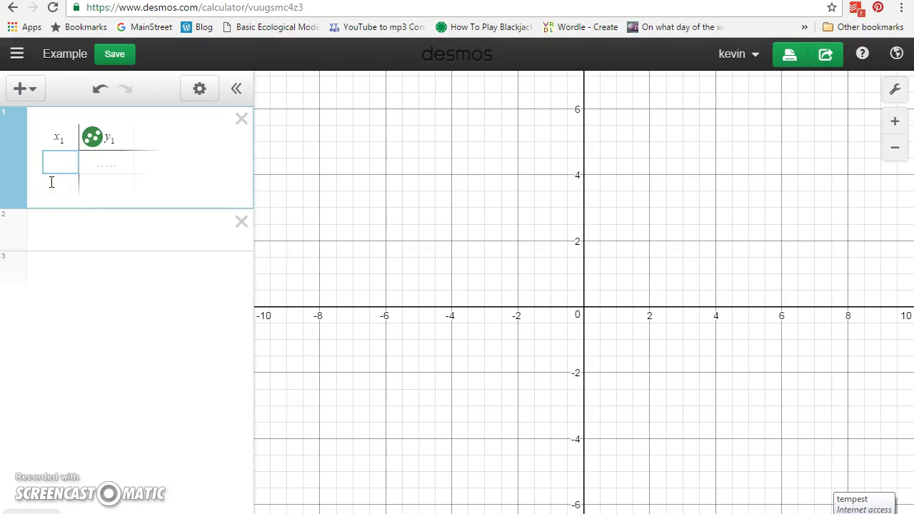
{"action": "left_click", "coordinate": [66, 136]}
{"action": "key", "text": "BackSpace"}
{"action": "key", "text": "BackSpace"}
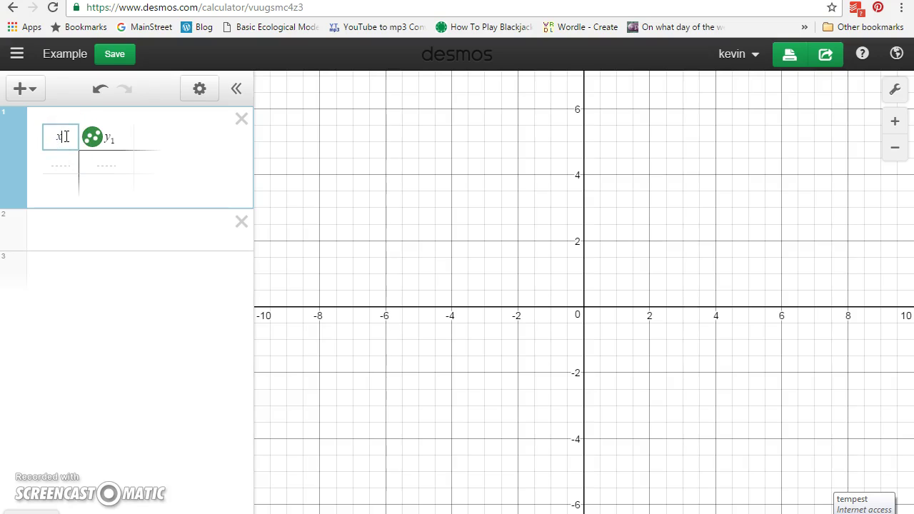
{"action": "type", "text": "T"}
{"action": "left_click", "coordinate": [124, 138]}
{"action": "key", "text": "BackSpace"}
{"action": "key", "text": "BackSpace"}
{"action": "key", "text": "BackSpace"}
{"action": "left_click", "coordinate": [125, 137]}
{"action": "type", "text": "P"}
Fill the table's T column with the values 10, 20, 30, 40, 50 and 60
{"action": "left_click", "coordinate": [71, 163]}
{"action": "type", "text": "10"}
{"action": "key", "text": "Return"}
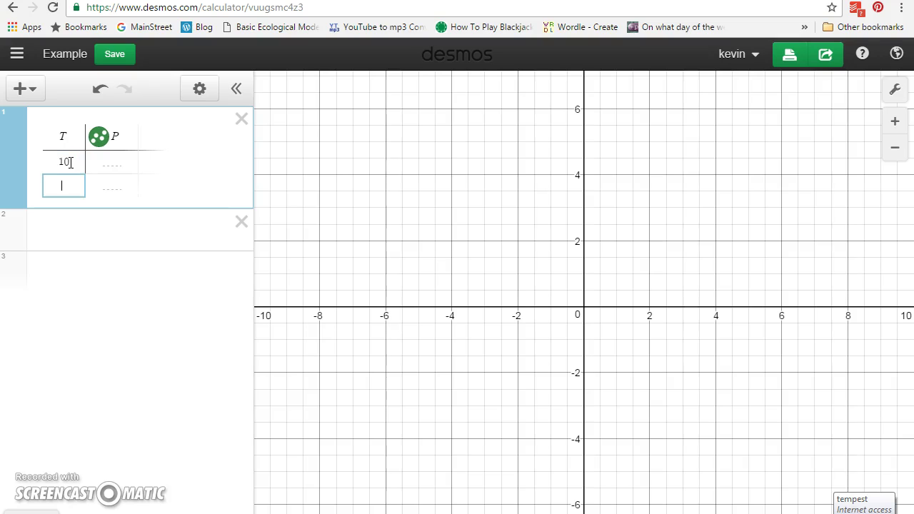
{"action": "type", "text": "20"}
{"action": "key", "text": "Return"}
{"action": "type", "text": "30"}
{"action": "key", "text": "Return"}
{"action": "type", "text": "40"}
{"action": "key", "text": "Return"}
{"action": "type", "text": "50"}
{"action": "key", "text": "Return"}
{"action": "type", "text": "60"}
{"action": "key", "text": "Return"}
Fill the table's P column from the first row down with 317, 280, 238, 210, 179 and 124
{"action": "key", "text": "Right"}
{"action": "key", "text": "Up"}
{"action": "key", "text": "Up"}
{"action": "key", "text": "Up"}
{"action": "key", "text": "Up"}
{"action": "key", "text": "Up"}
{"action": "key", "text": "Up"}
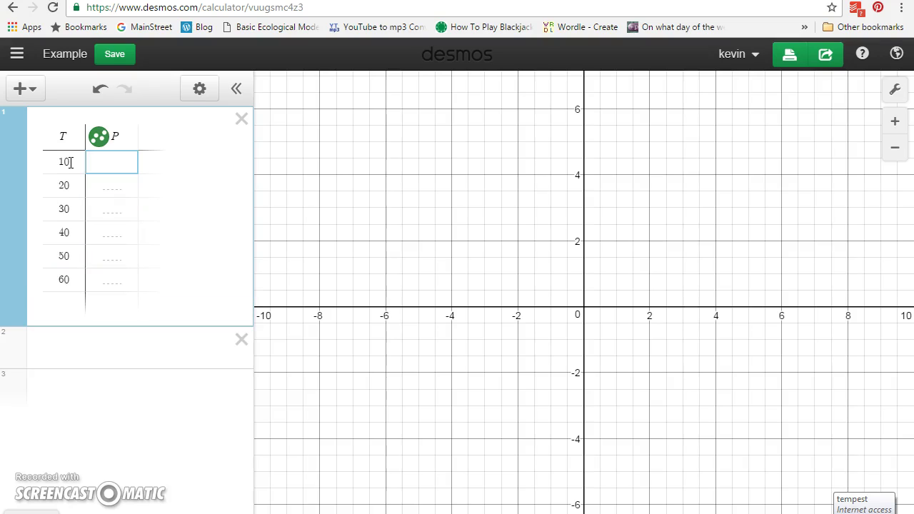
{"action": "type", "text": "317"}
{"action": "key", "text": "Return"}
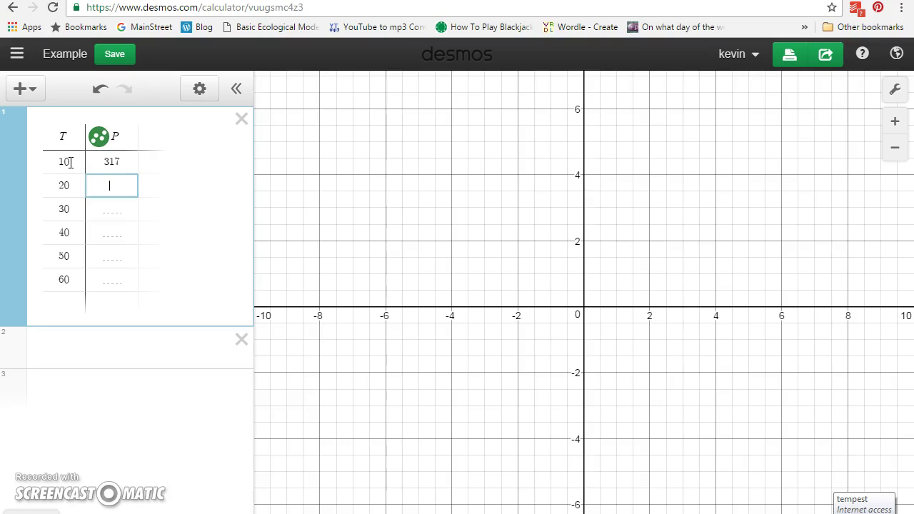
{"action": "key", "text": "Return"}
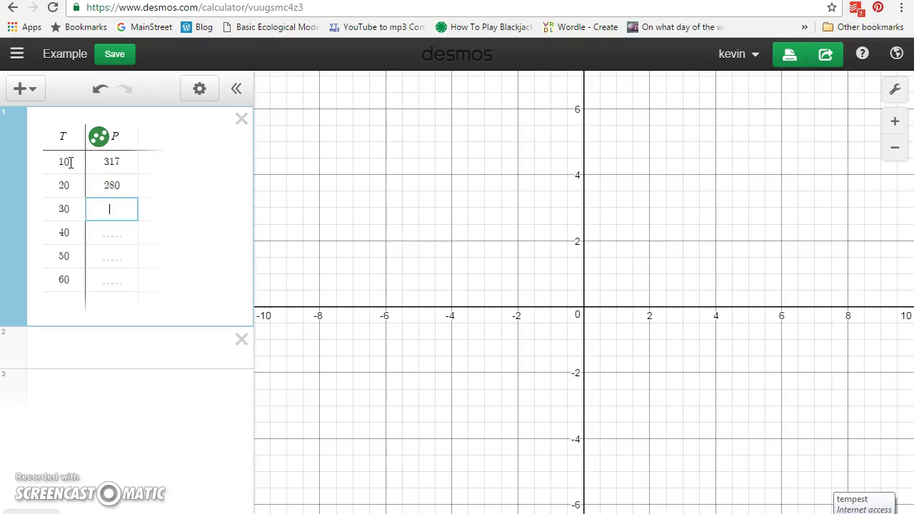
{"action": "type", "text": "238"}
{"action": "key", "text": "Return"}
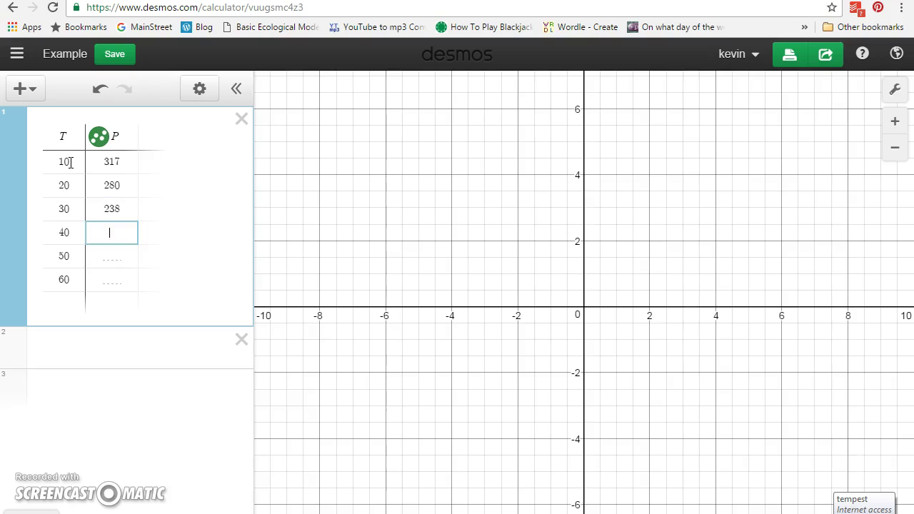
{"action": "key", "text": "Return"}
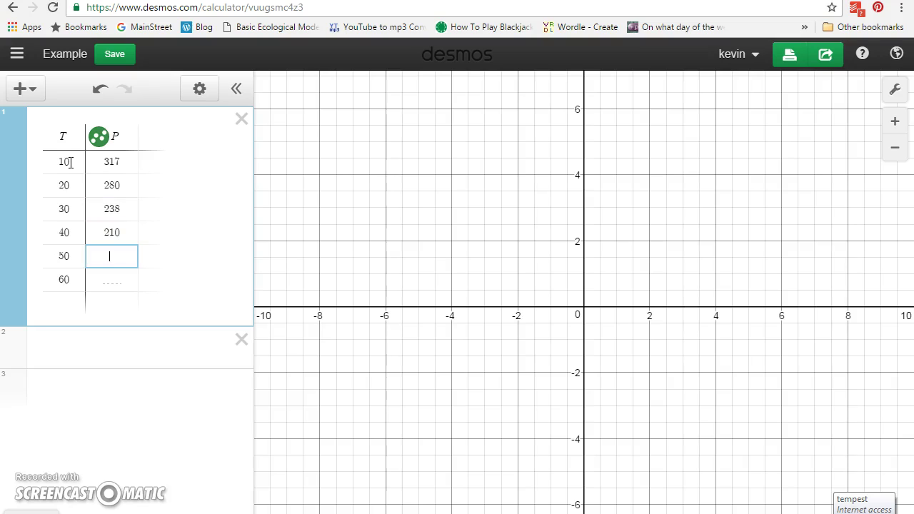
{"action": "key", "text": "Return"}
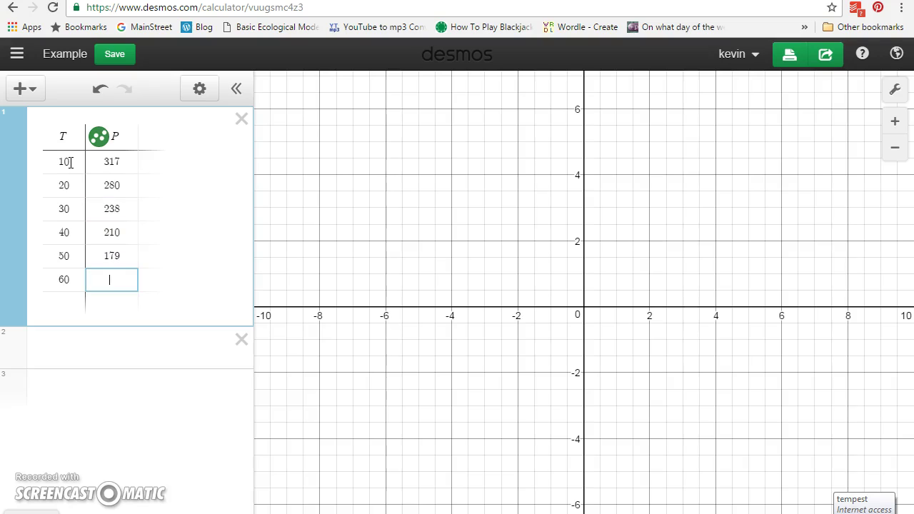
{"action": "type", "text": "12"}
{"action": "key", "text": "Up"}
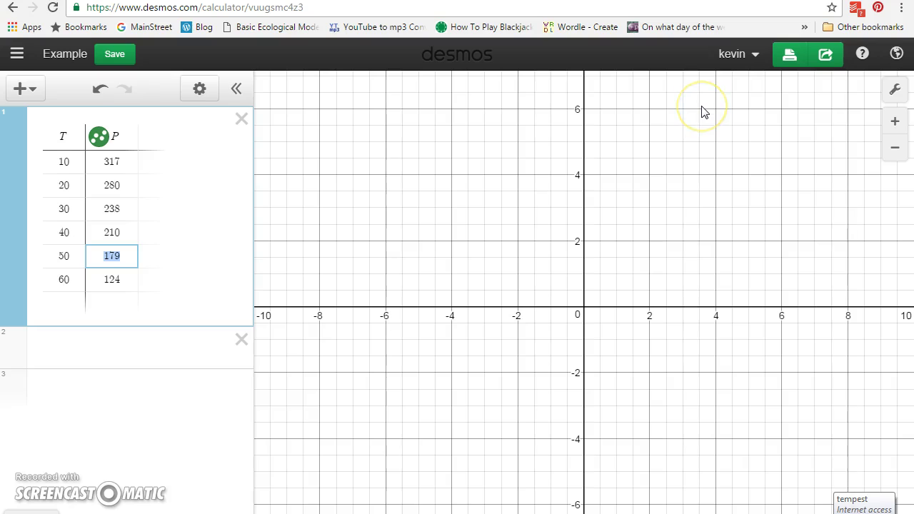
Set the x-axis range from 10 to 70 and label the axis Teacups
{"action": "left_click", "coordinate": [895, 92]}
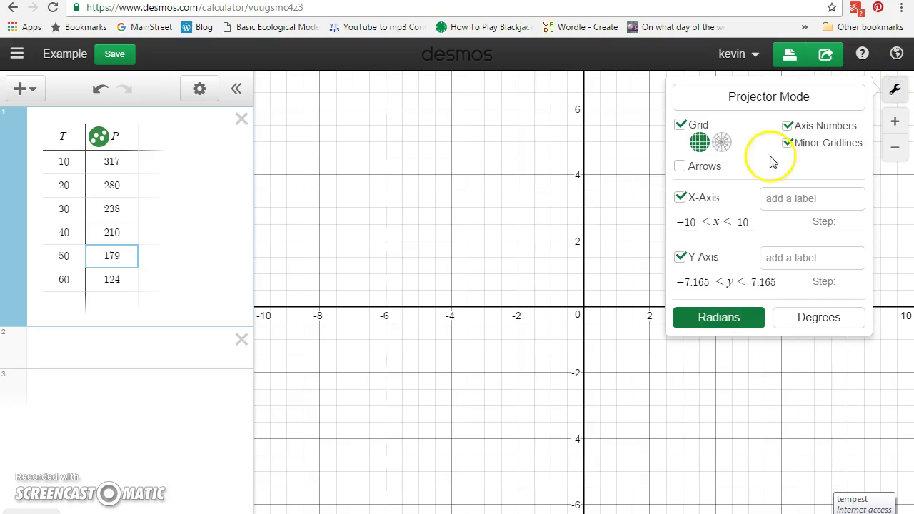
{"action": "left_click", "coordinate": [696, 224]}
{"action": "key", "text": "BackSpace"}
{"action": "key", "text": "BackSpace"}
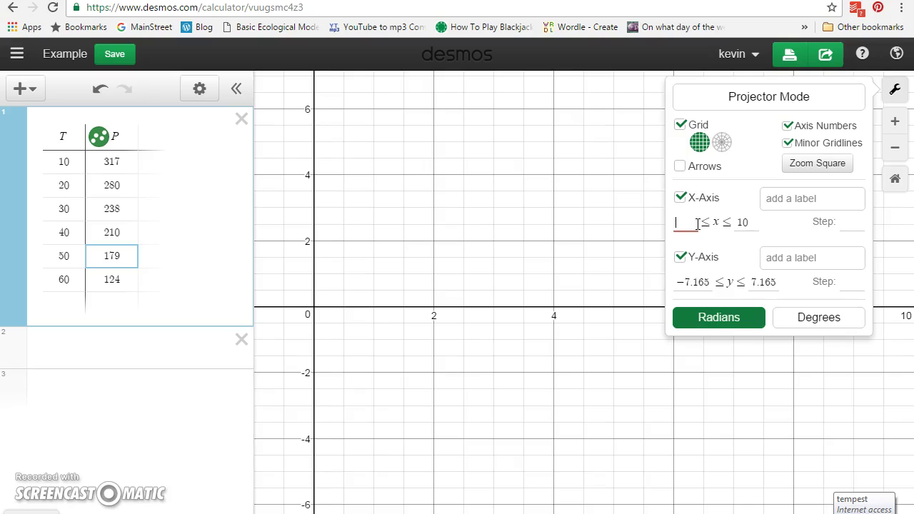
{"action": "type", "text": "01-"}
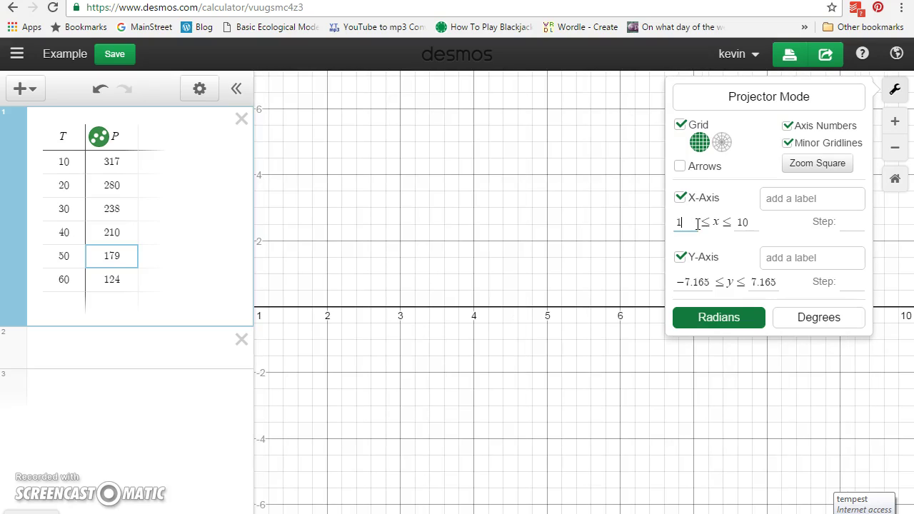
{"action": "left_click", "coordinate": [749, 220]}
{"action": "key", "text": "BackSpace"}
{"action": "key", "text": "BackSpace"}
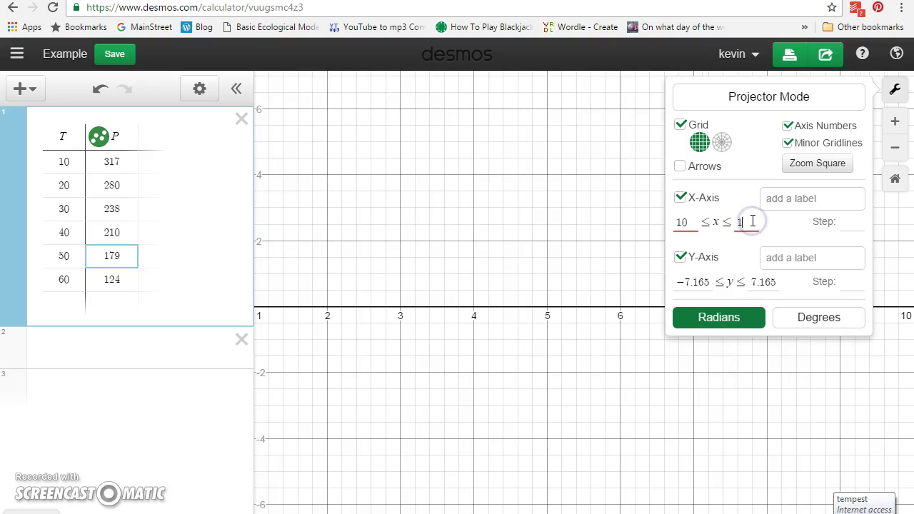
{"action": "type", "text": "70"}
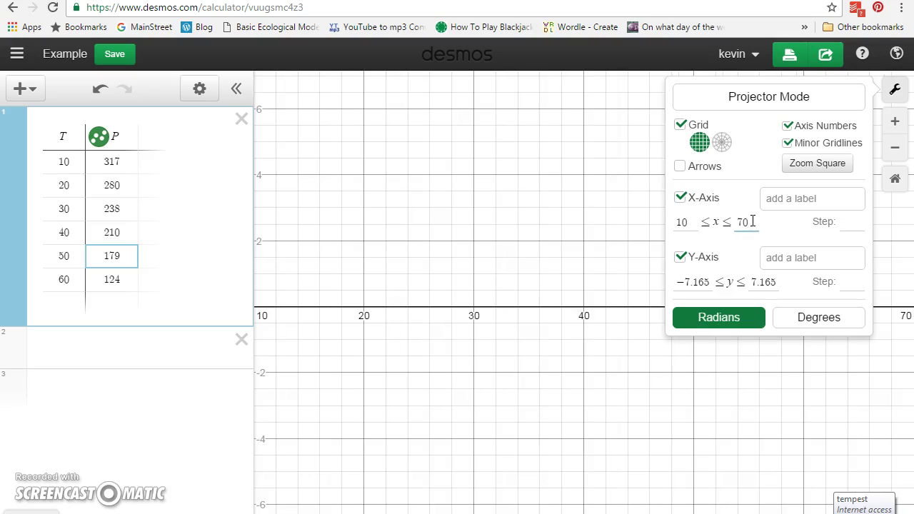
{"action": "left_click", "coordinate": [771, 199]}
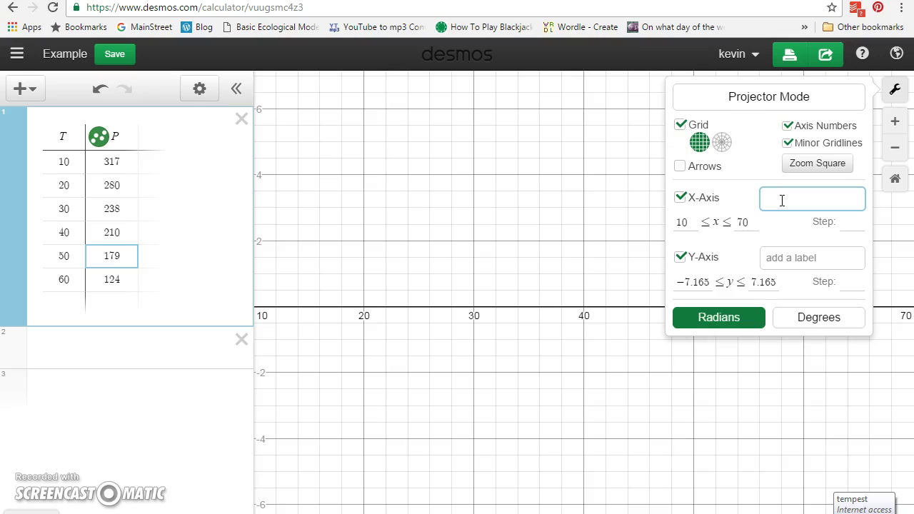
{"action": "type", "text": "Teacups"}
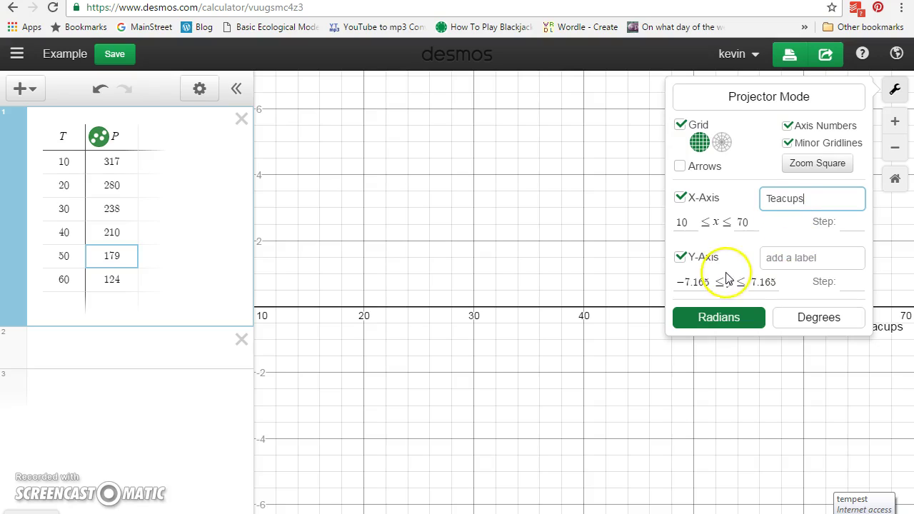
Set the y-axis range from 100 to 350, label the axis Porpoises, and close the graph settings
{"action": "left_click", "coordinate": [707, 282]}
{"action": "key", "text": "BackSpace"}
{"action": "key", "text": "BackSpace"}
{"action": "key", "text": "BackSpace"}
{"action": "key", "text": "BackSpace"}
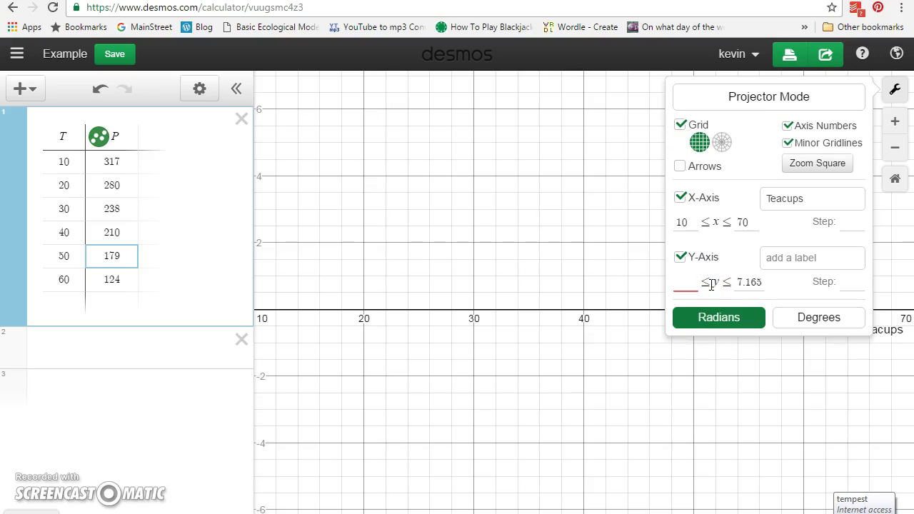
{"action": "type", "text": "10"}
{"action": "left_click", "coordinate": [755, 282]}
{"action": "key", "text": "BackSpace"}
{"action": "key", "text": "BackSpace"}
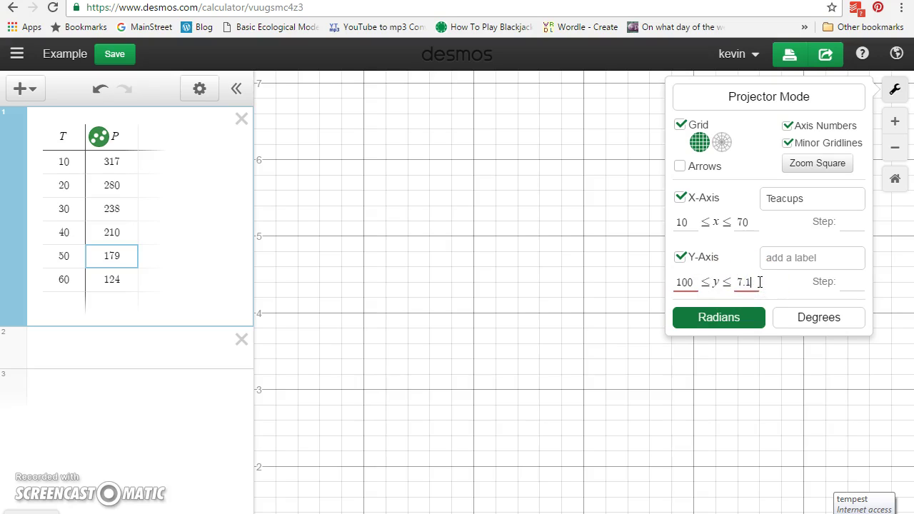
{"action": "type", "text": "350"}
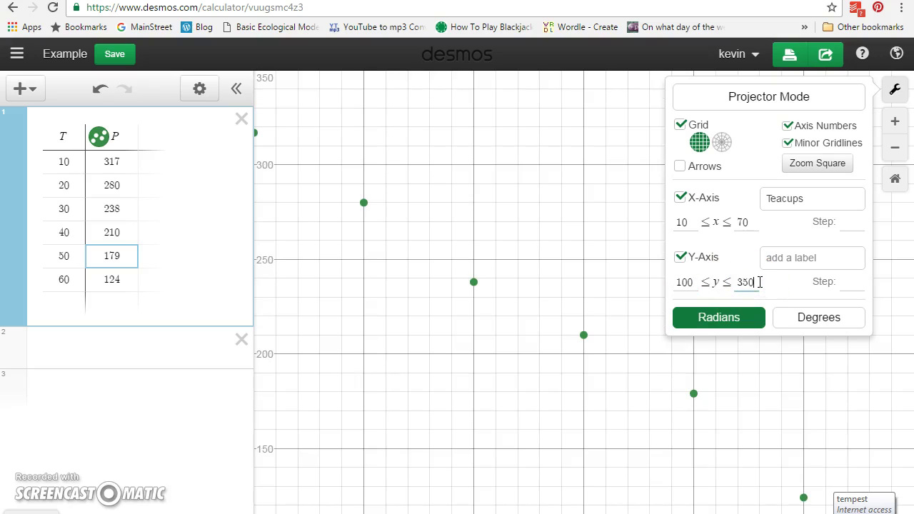
{"action": "left_click", "coordinate": [784, 259]}
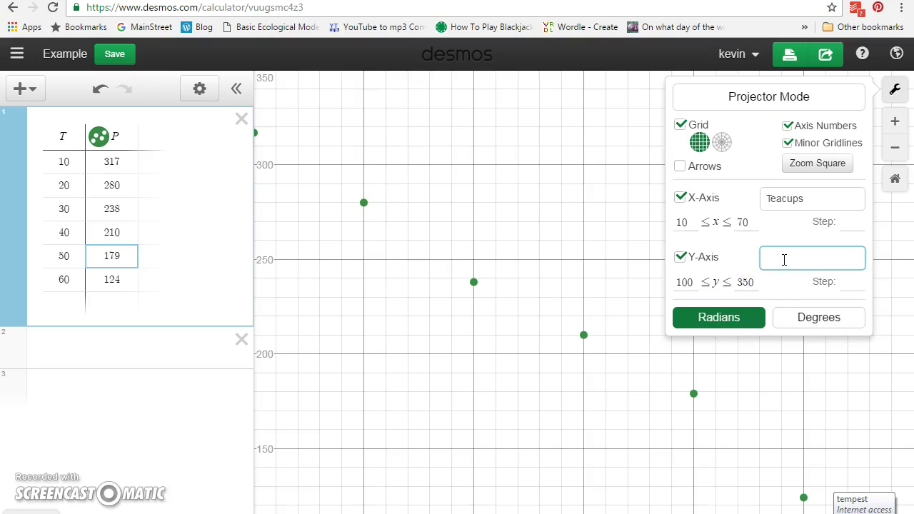
{"action": "type", "text": "Porpoises"}
{"action": "left_click", "coordinate": [783, 323]}
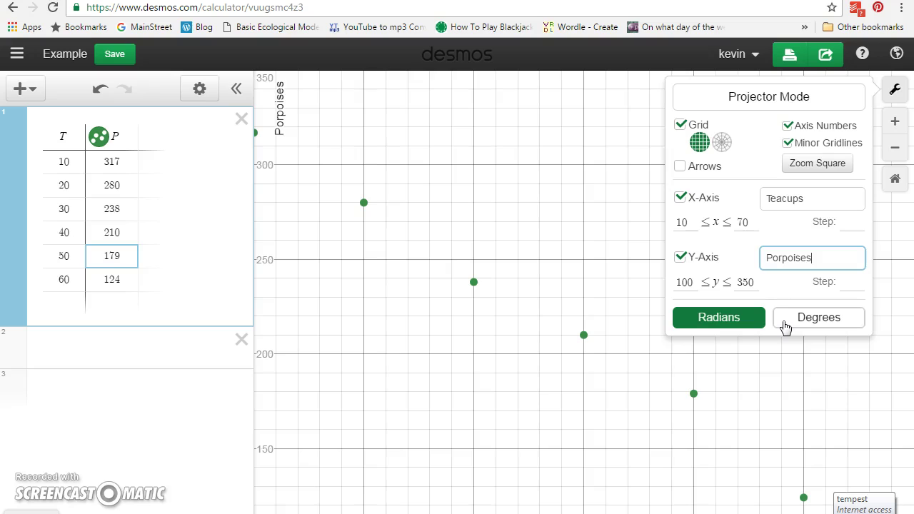
{"action": "left_click", "coordinate": [895, 90]}
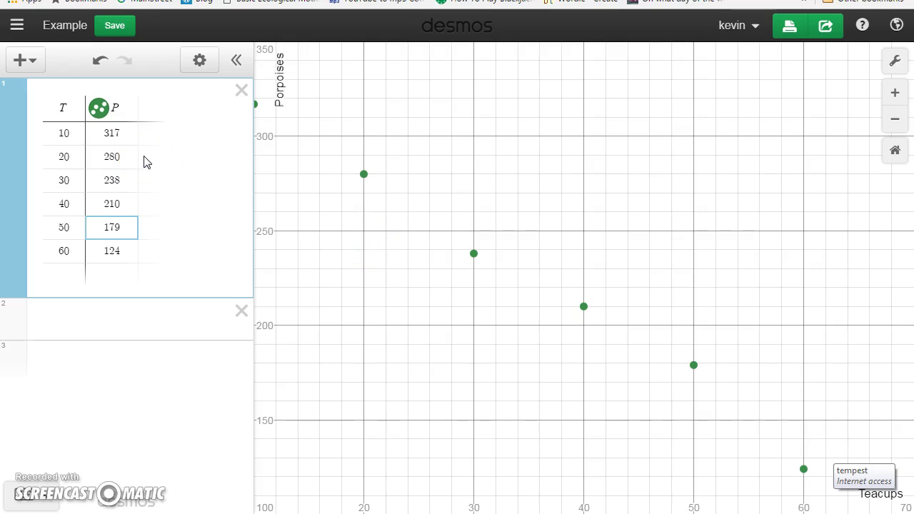
Add a linear regression expression P ~ m·T + b below the data table
{"action": "left_click", "coordinate": [35, 63]}
{"action": "left_click", "coordinate": [47, 94]}
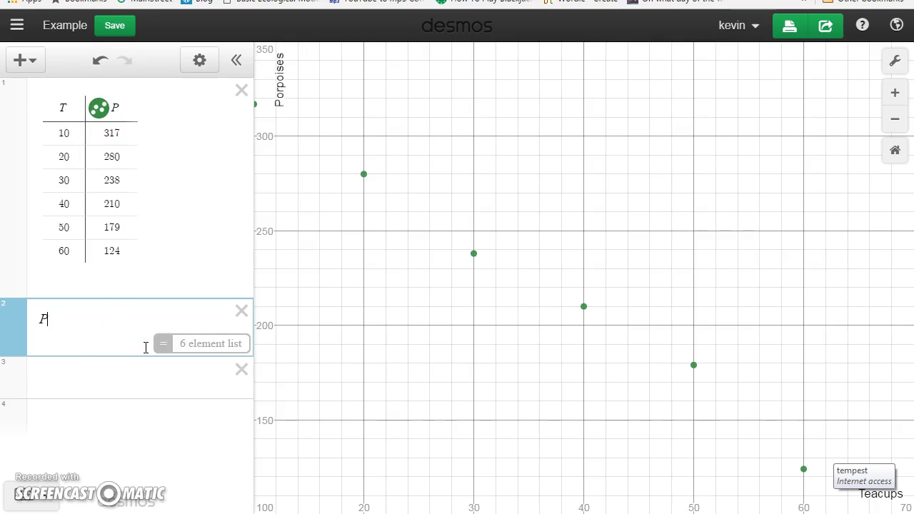
{"action": "type", "text": "~"}
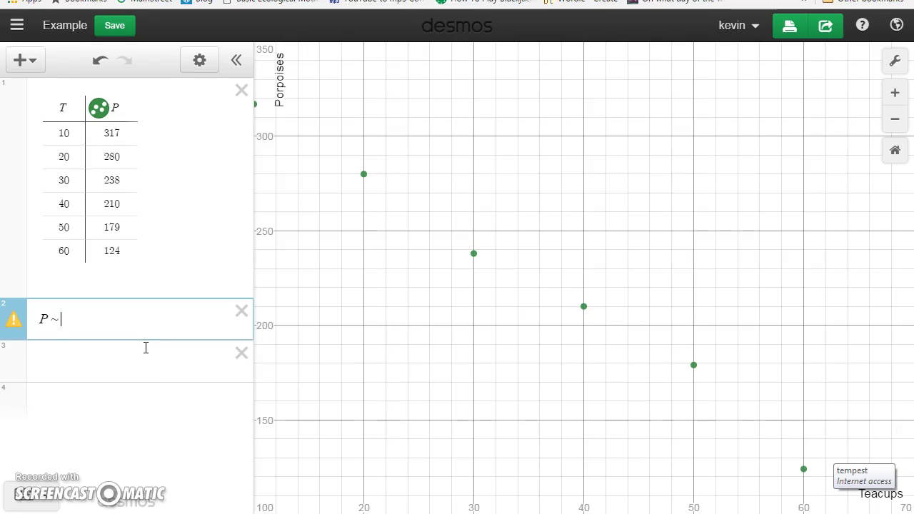
{"action": "type", "text": "m"}
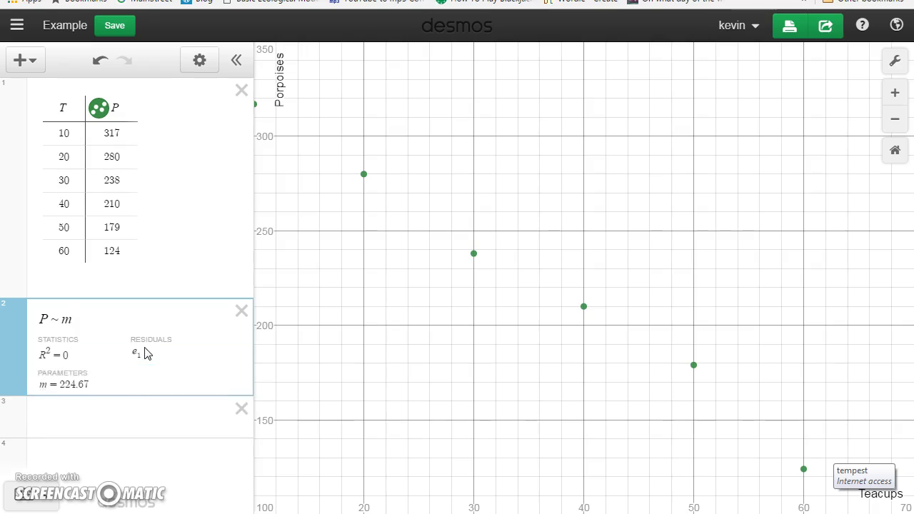
{"action": "type", "text": "*T+b"}
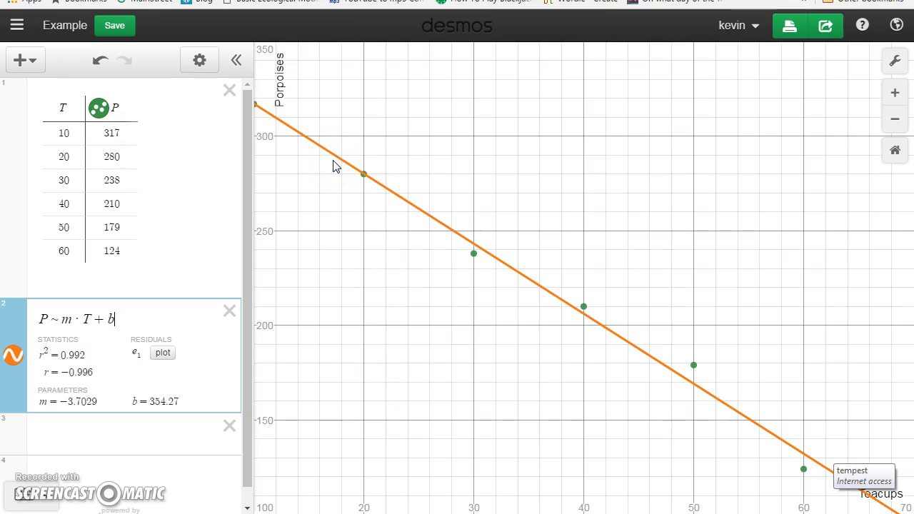
Set the x-axis minimum to 0 and close the graph settings
{"action": "left_click", "coordinate": [894, 61]}
{"action": "double_click", "coordinate": [685, 194]}
{"action": "key", "text": "BackSpace"}
{"action": "type", "text": "0"}
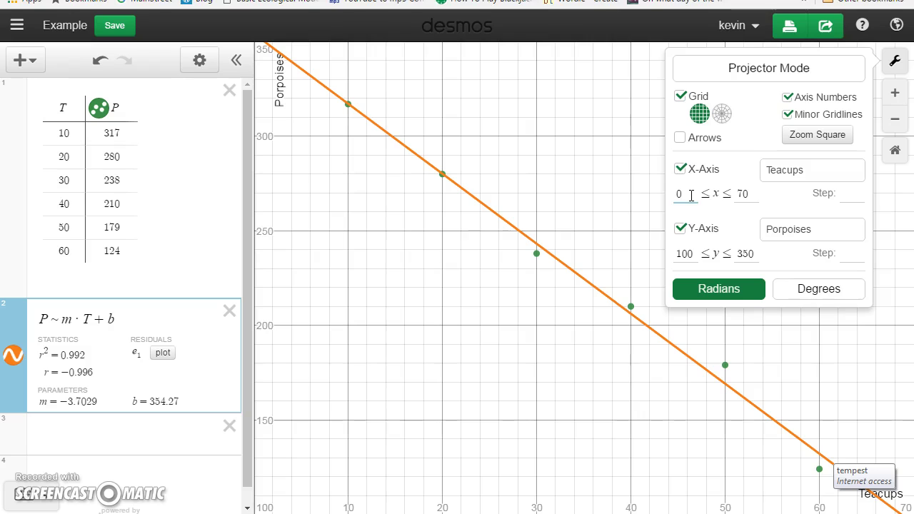
{"action": "left_click", "coordinate": [894, 61]}
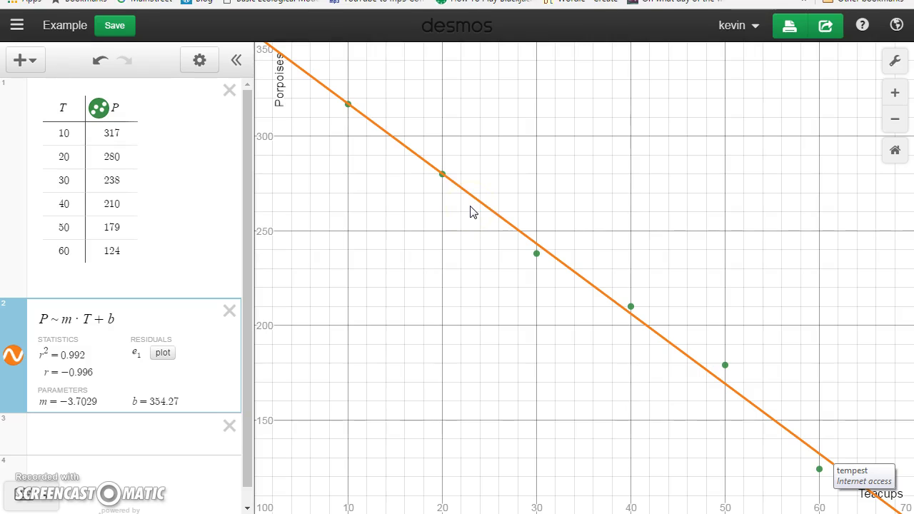
Save the changes to the Example graph and leave the expression list in its normal view
{"action": "left_click", "coordinate": [113, 25]}
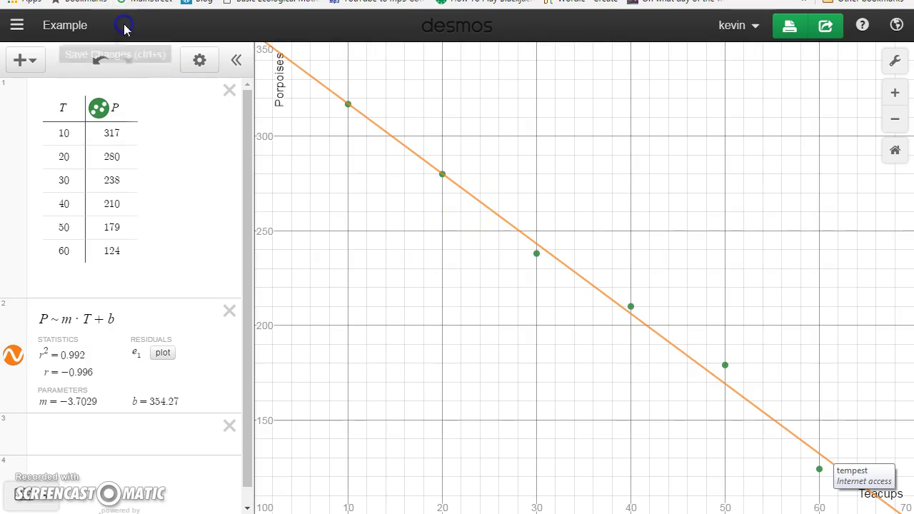
{"action": "left_click", "coordinate": [194, 64]}
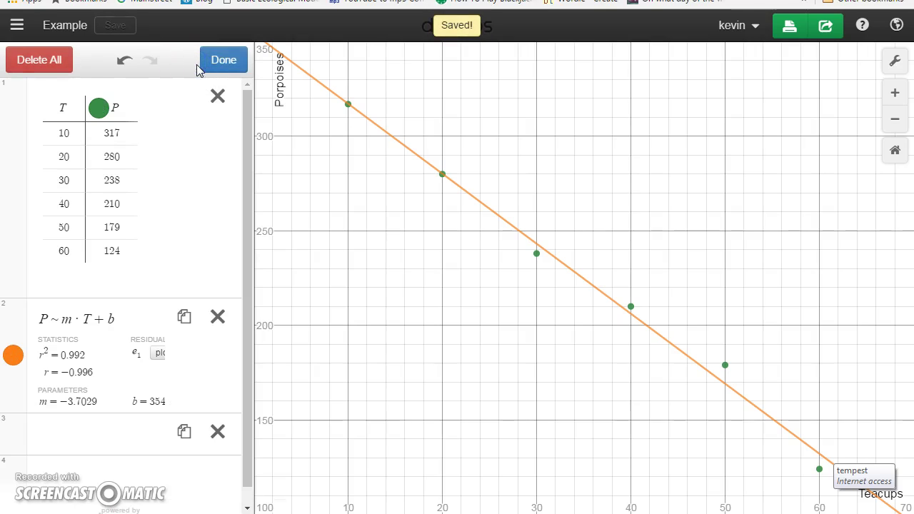
{"action": "left_click", "coordinate": [209, 61]}
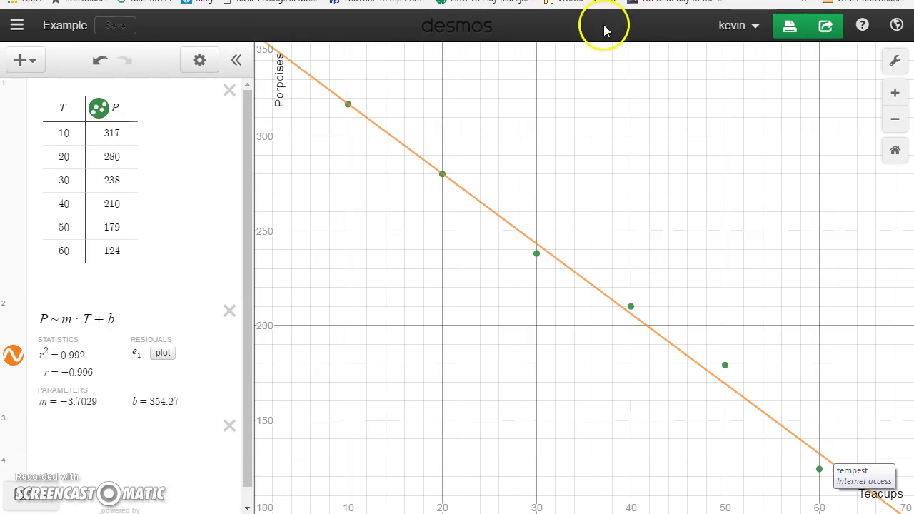
Export the graph as an image, save it as a PNG file, and return to the graph with the sharing options closed
{"action": "left_click", "coordinate": [826, 30]}
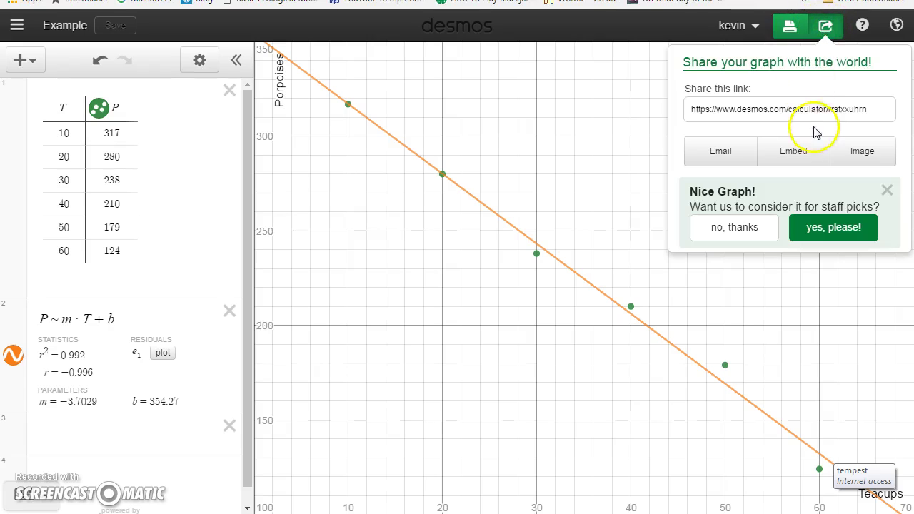
{"action": "left_click", "coordinate": [858, 147]}
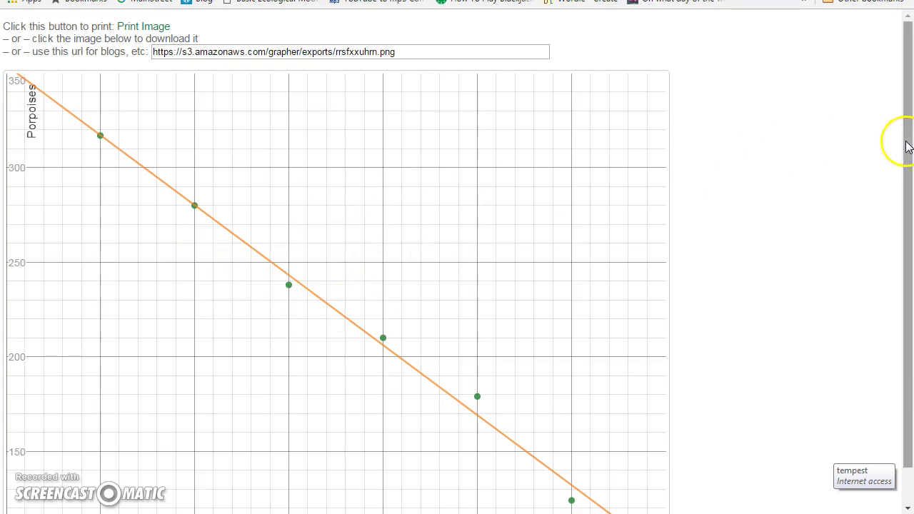
{"action": "left_click_drag", "start_coordinate": [905, 170], "coordinate": [908, 206]}
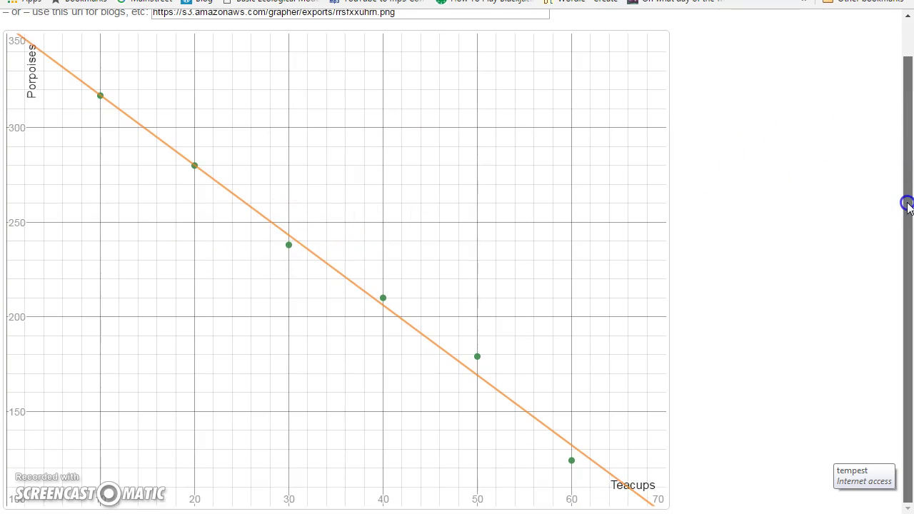
{"action": "right_click", "coordinate": [345, 200]}
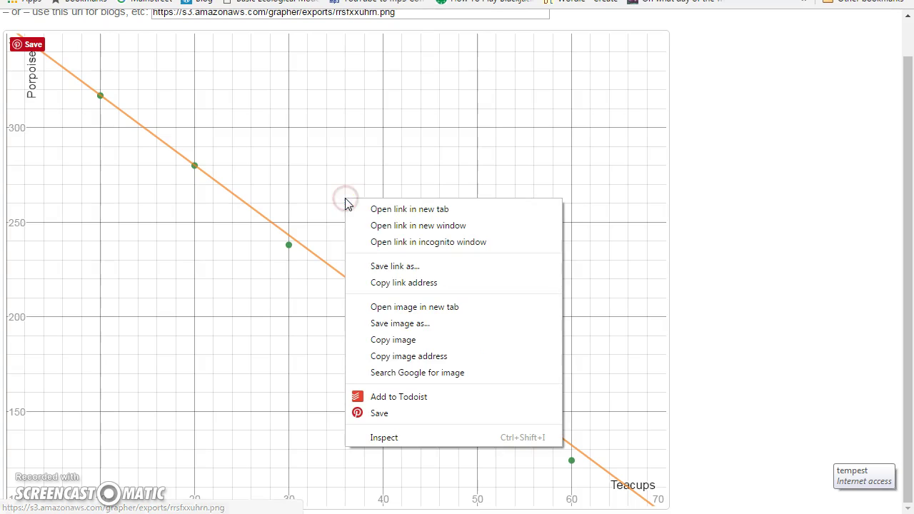
{"action": "left_click", "coordinate": [378, 322]}
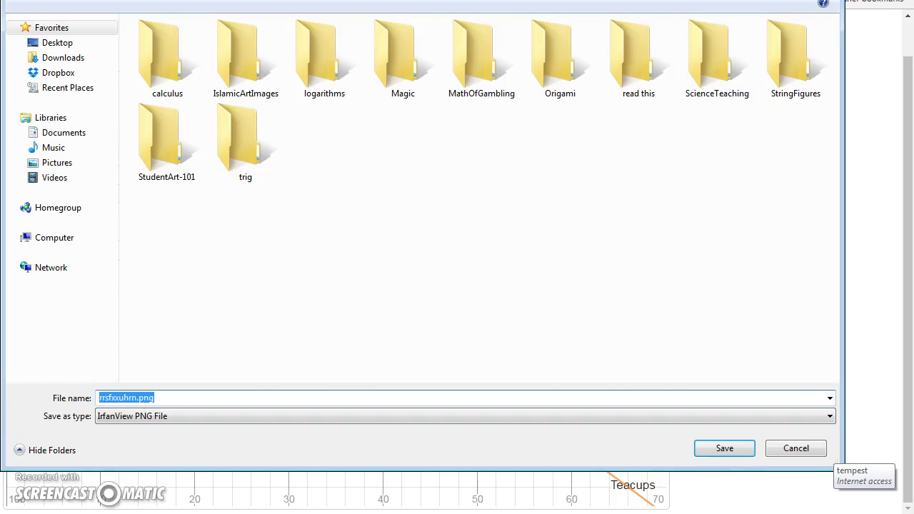
{"action": "key", "text": "Return"}
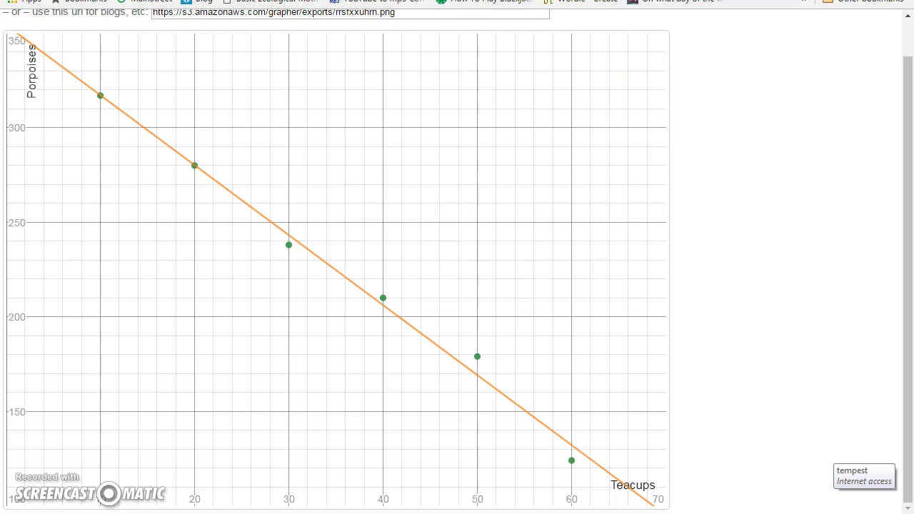
{"action": "key", "text": "ctrl+w"}
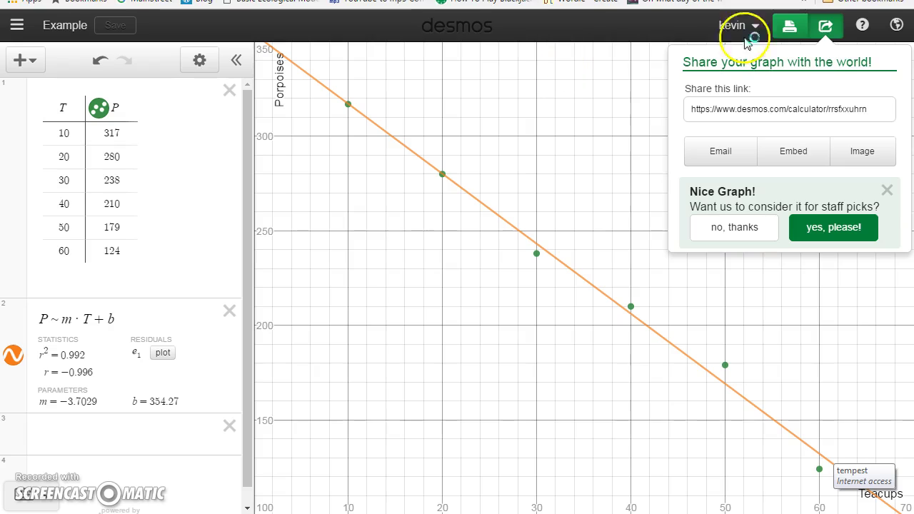
{"action": "left_click", "coordinate": [825, 26]}
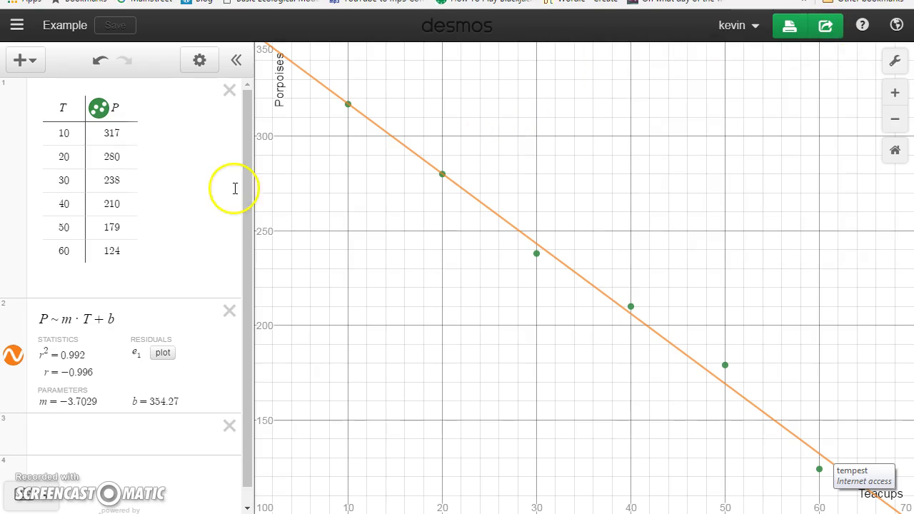
Make the plotted points of the table's P column draggable in all directions
{"action": "left_click", "coordinate": [98, 109]}
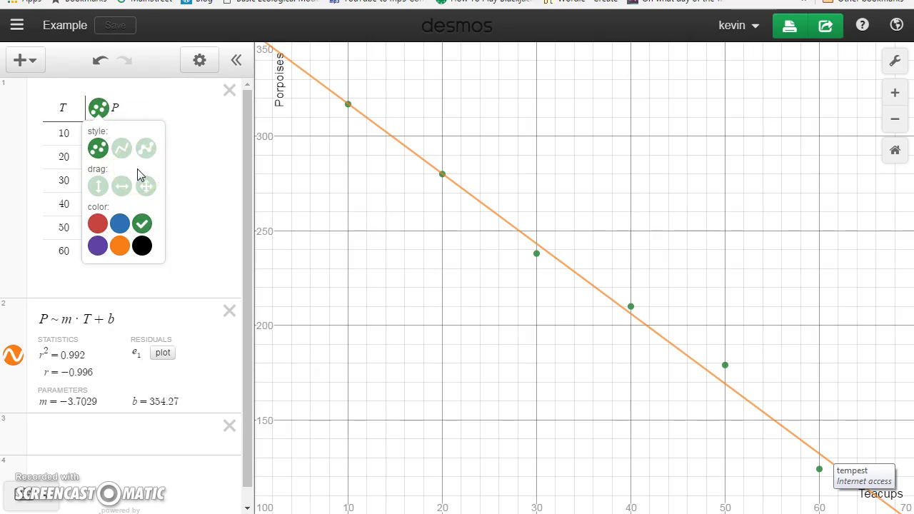
{"action": "left_click", "coordinate": [146, 187]}
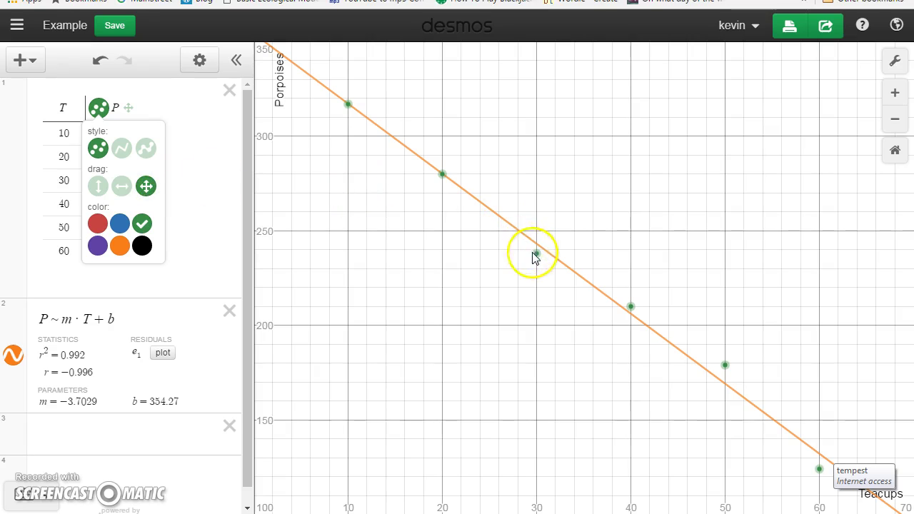
Try moving the data point at T = 30 on the graph to about (31.44, 225), and undo the move
{"action": "left_click_drag", "start_coordinate": [536, 254], "coordinate": [648, 154]}
{"action": "left_click_drag", "start_coordinate": [631, 190], "coordinate": [550, 279]}
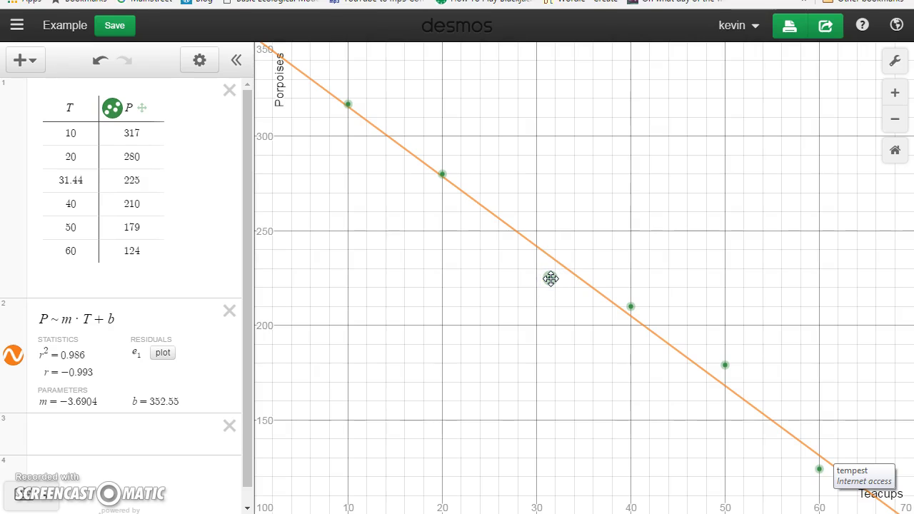
{"action": "key", "text": "ctrl+z"}
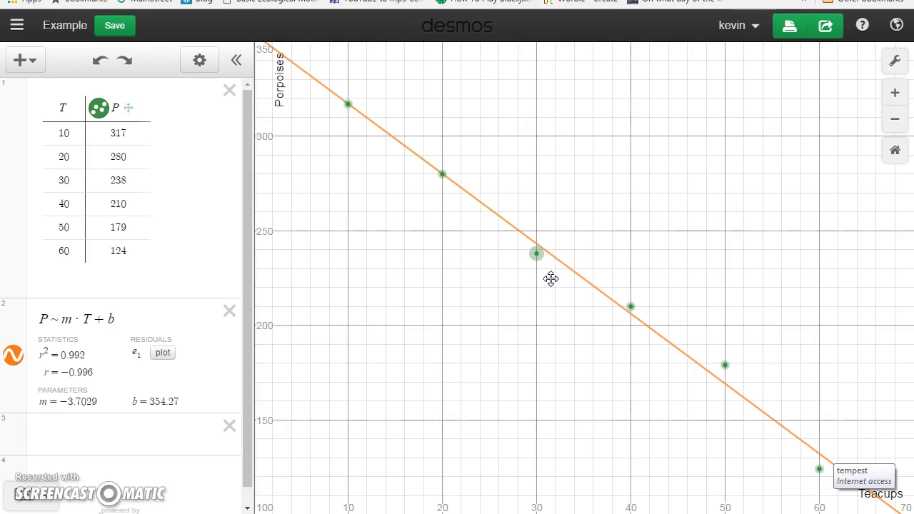
{"action": "left_click", "coordinate": [319, 264]}
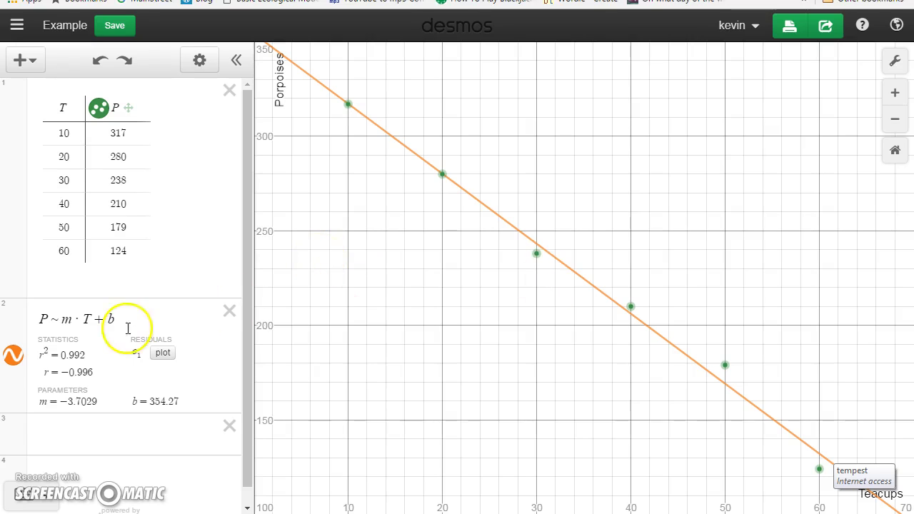
Change the regression line's colour to purple and its style to dashed
{"action": "left_click", "coordinate": [14, 355]}
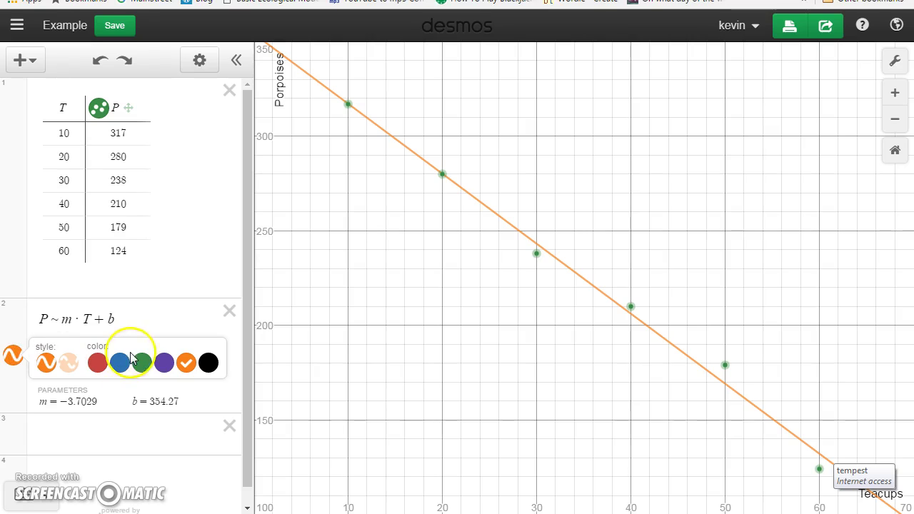
{"action": "left_click", "coordinate": [163, 363]}
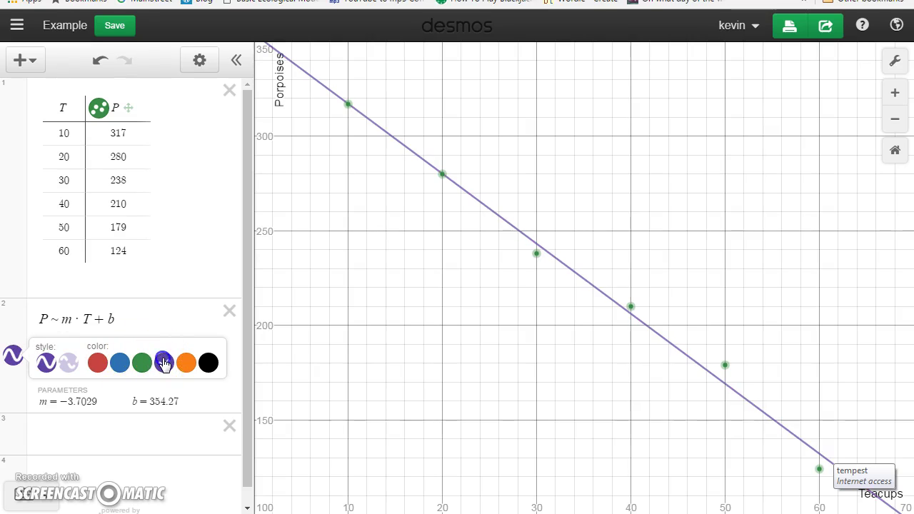
{"action": "left_click", "coordinate": [68, 363]}
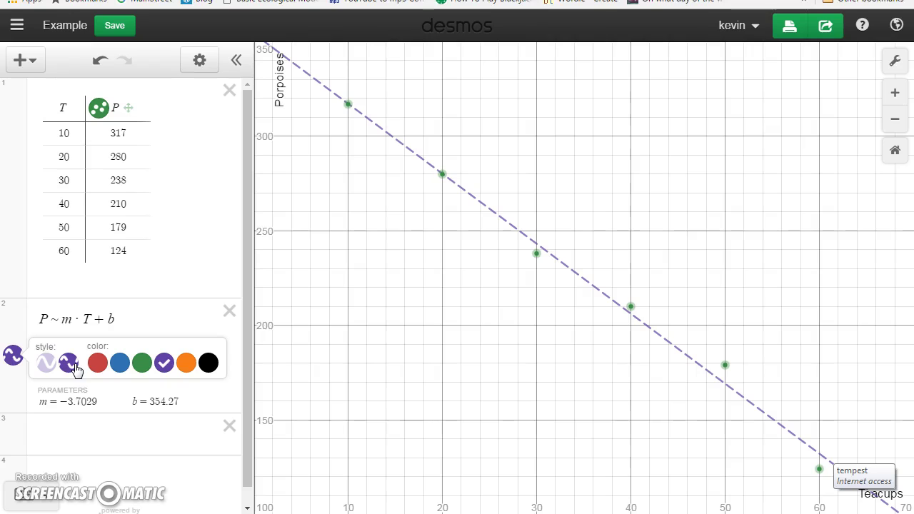
Change the colour of the table's plotted P data points to red
{"action": "left_click", "coordinate": [100, 109]}
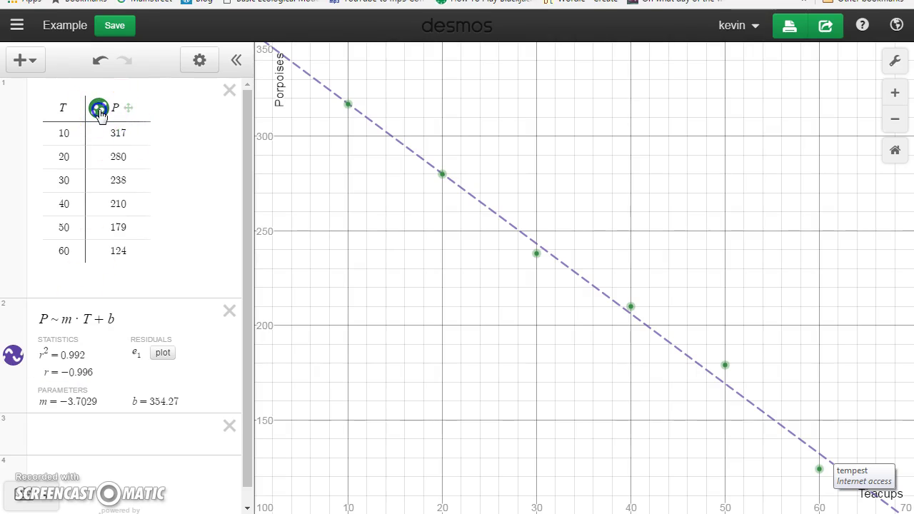
{"action": "left_click", "coordinate": [98, 225]}
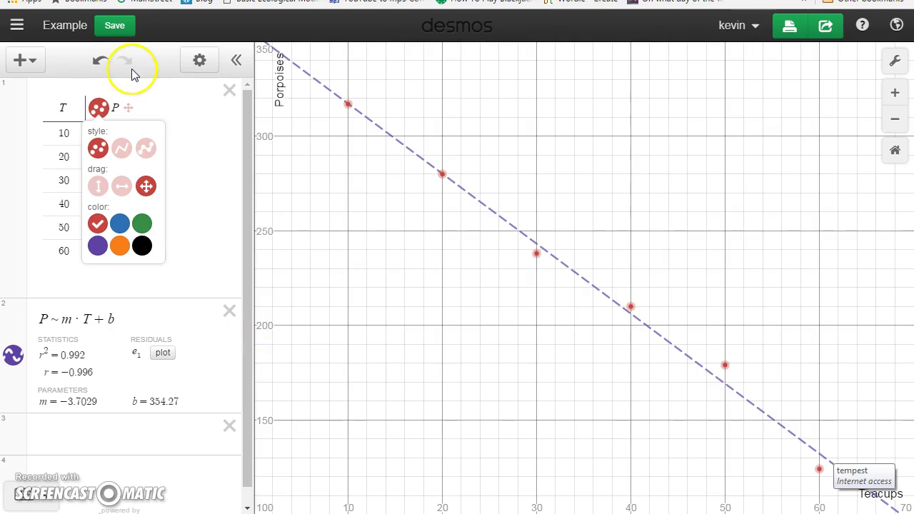